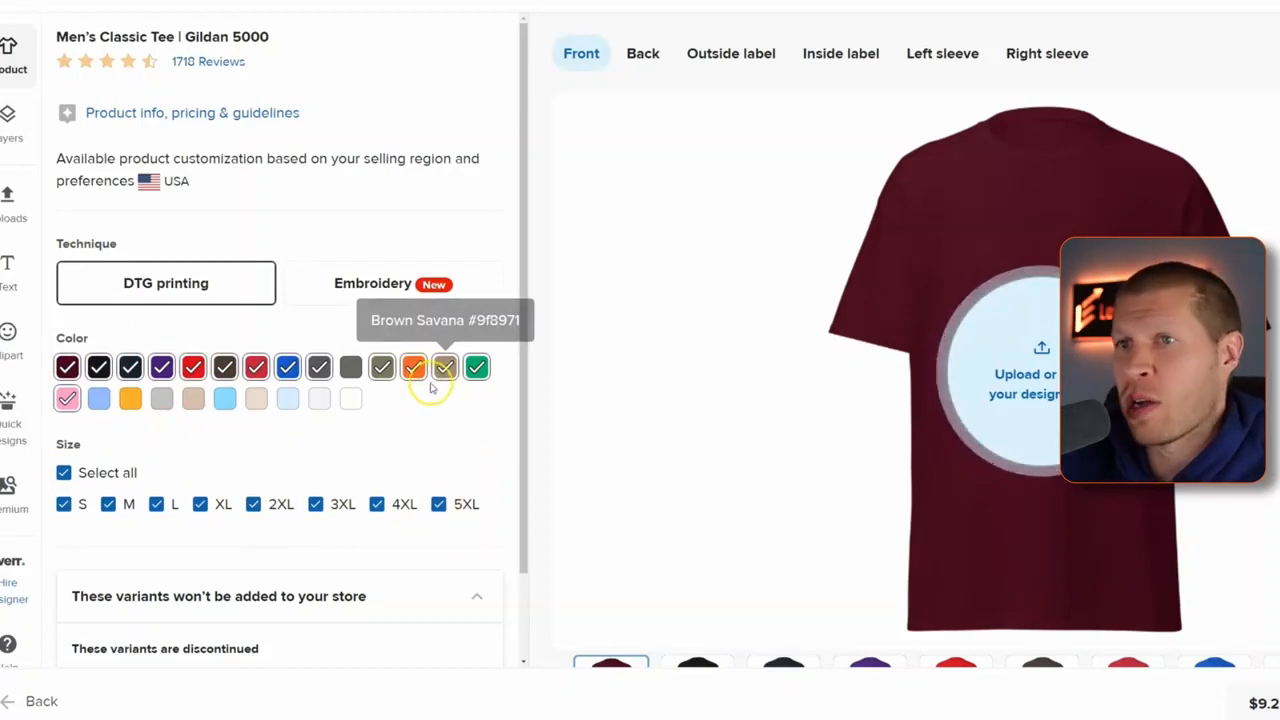
# - Upload the Growing A Tiny Human design 4.png from Downloads to the file library and close the library
pyautogui.click(1030, 370)
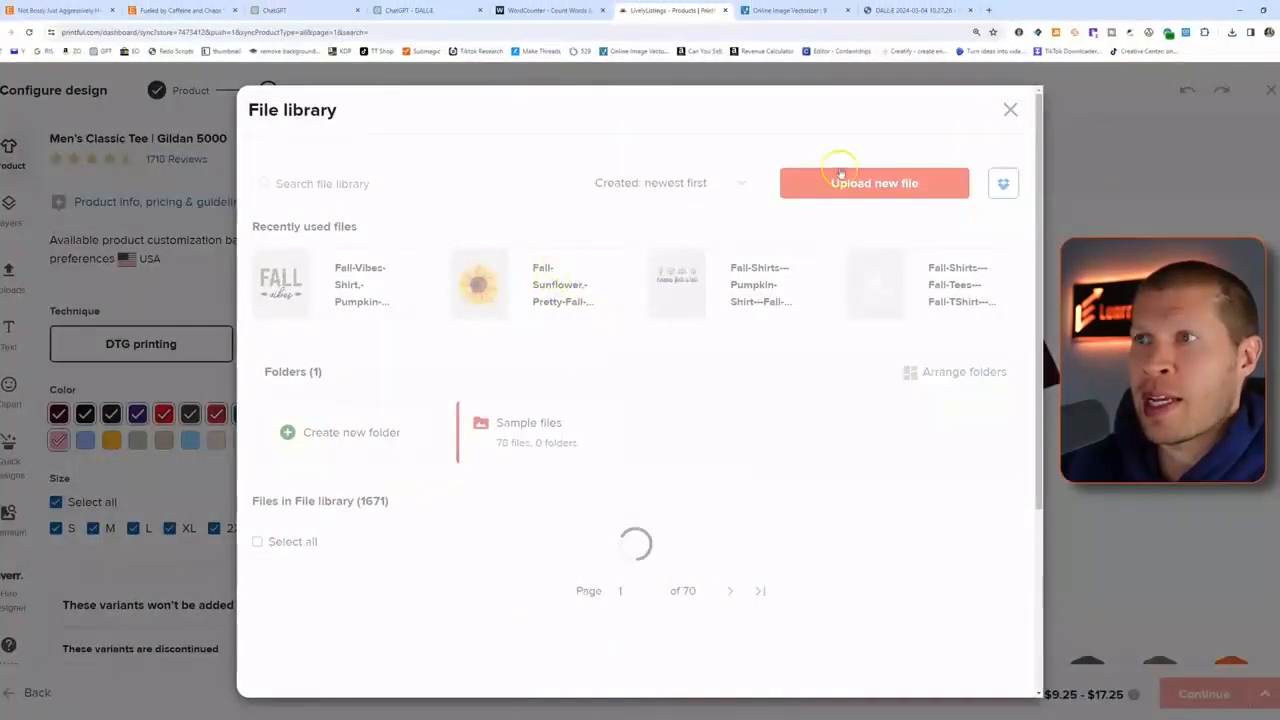
pyautogui.click(874, 183)
pyautogui.scroll(1, 52, 124)
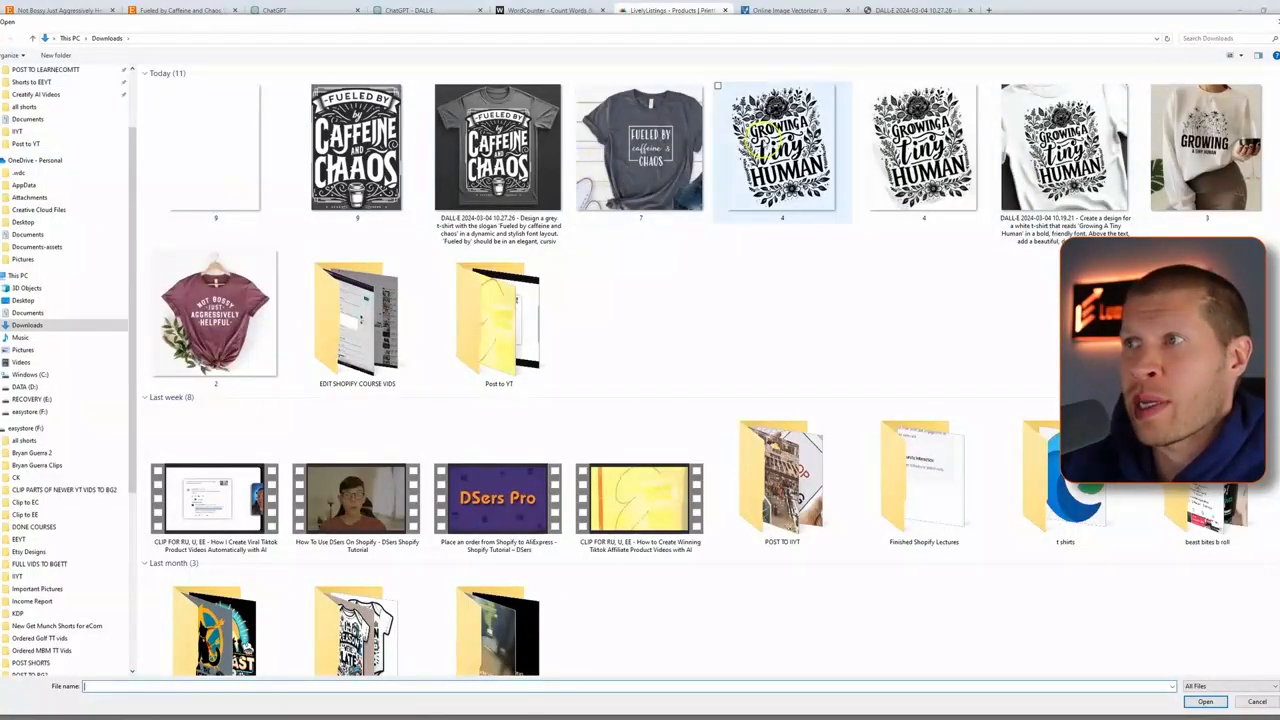
pyautogui.doubleClick(764, 146)
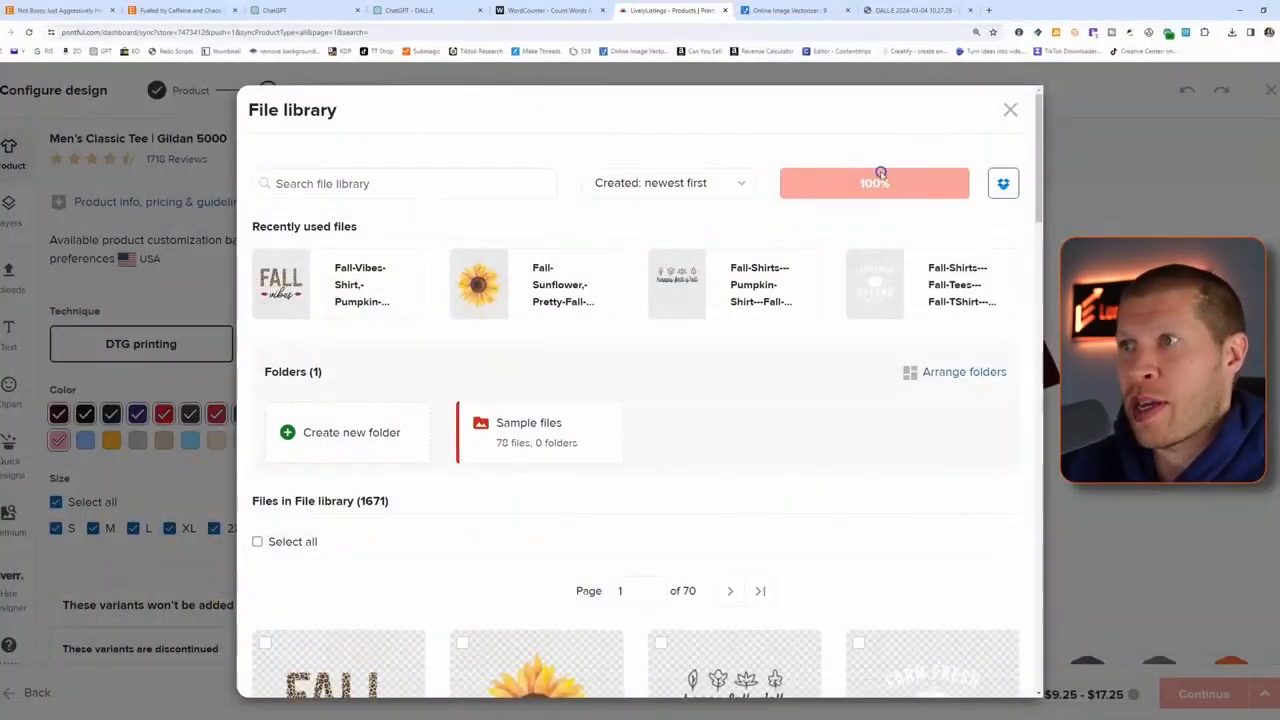
pyautogui.click(1009, 110)
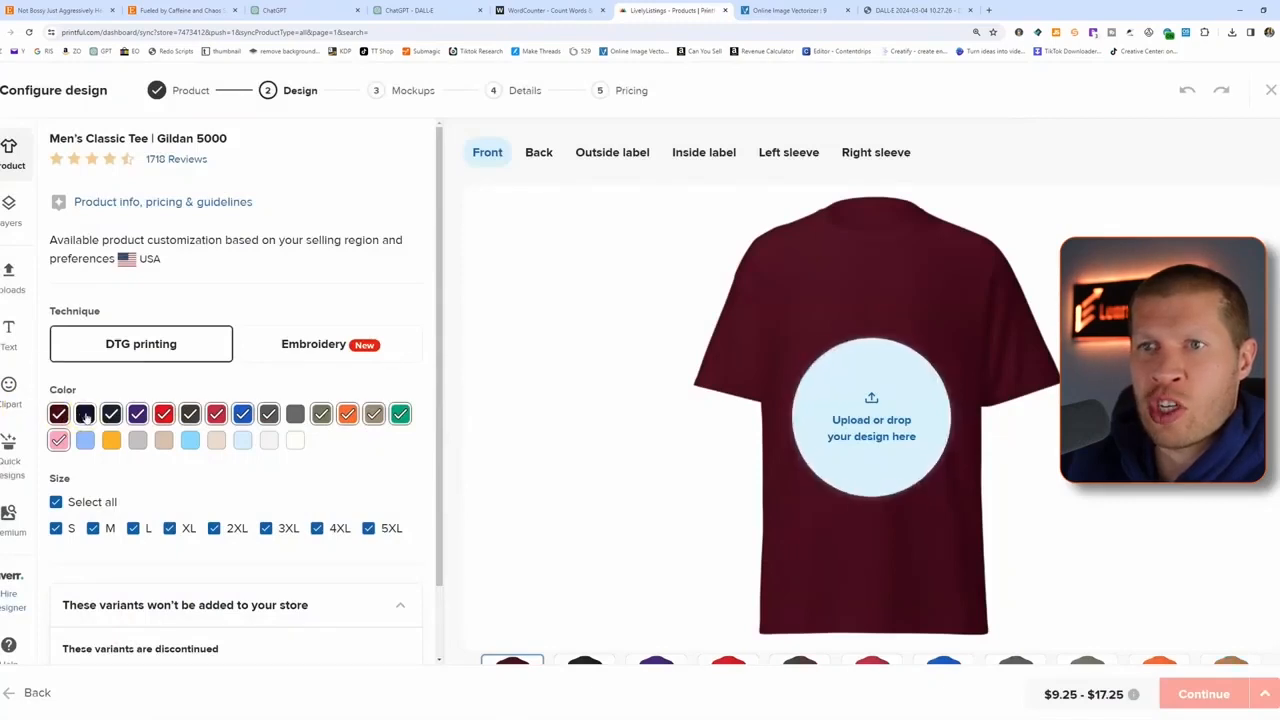
# - Add white to the selected shirt colors and deselect maroon, navy and purple
pyautogui.click(294, 441)
pyautogui.click(59, 415)
pyautogui.click(111, 415)
pyautogui.click(138, 415)
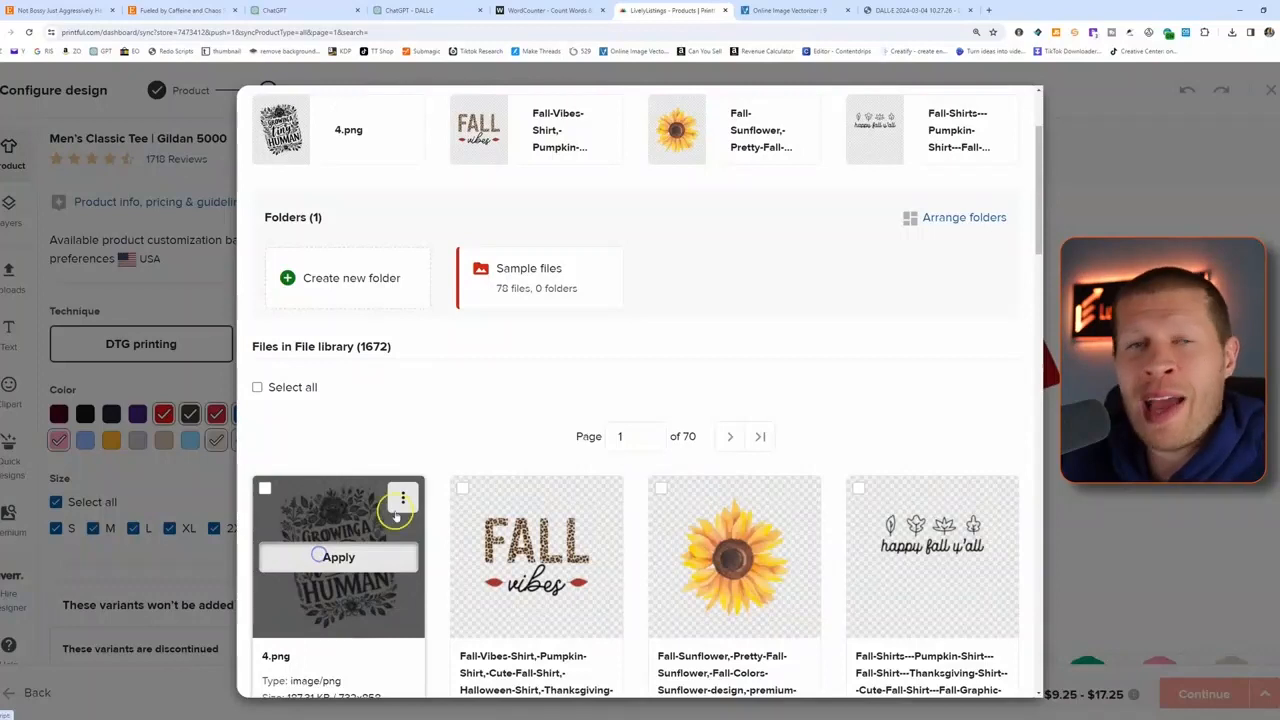
# - Apply 4.png to the shirt's front, dismiss the image-size recommendation and proceed to the mockups stage
pyautogui.click(337, 554)
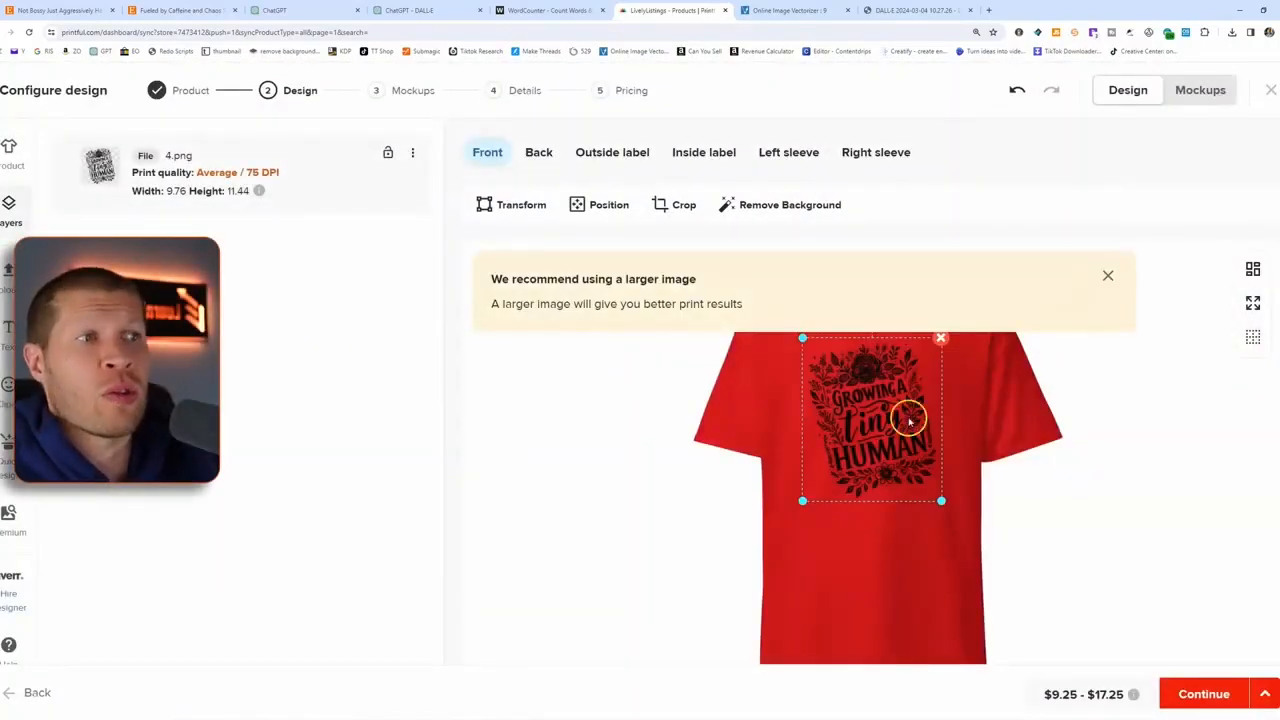
pyautogui.click(1106, 281)
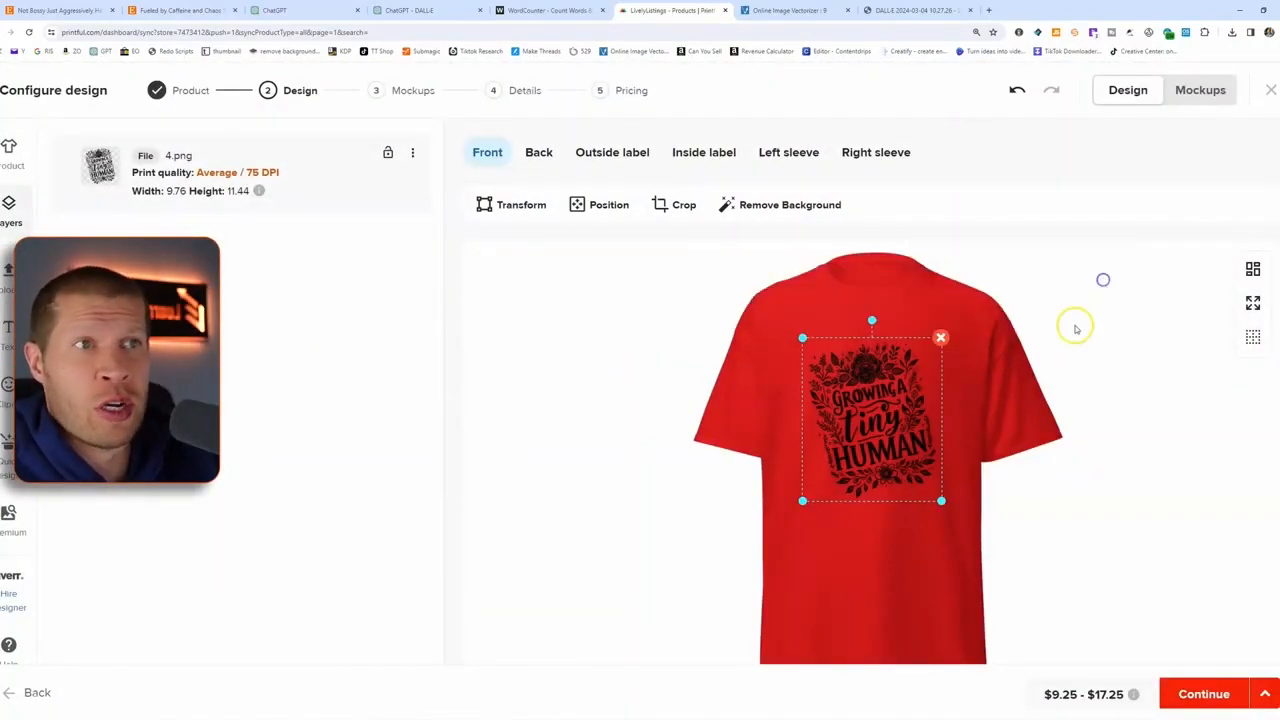
pyautogui.click(1208, 692)
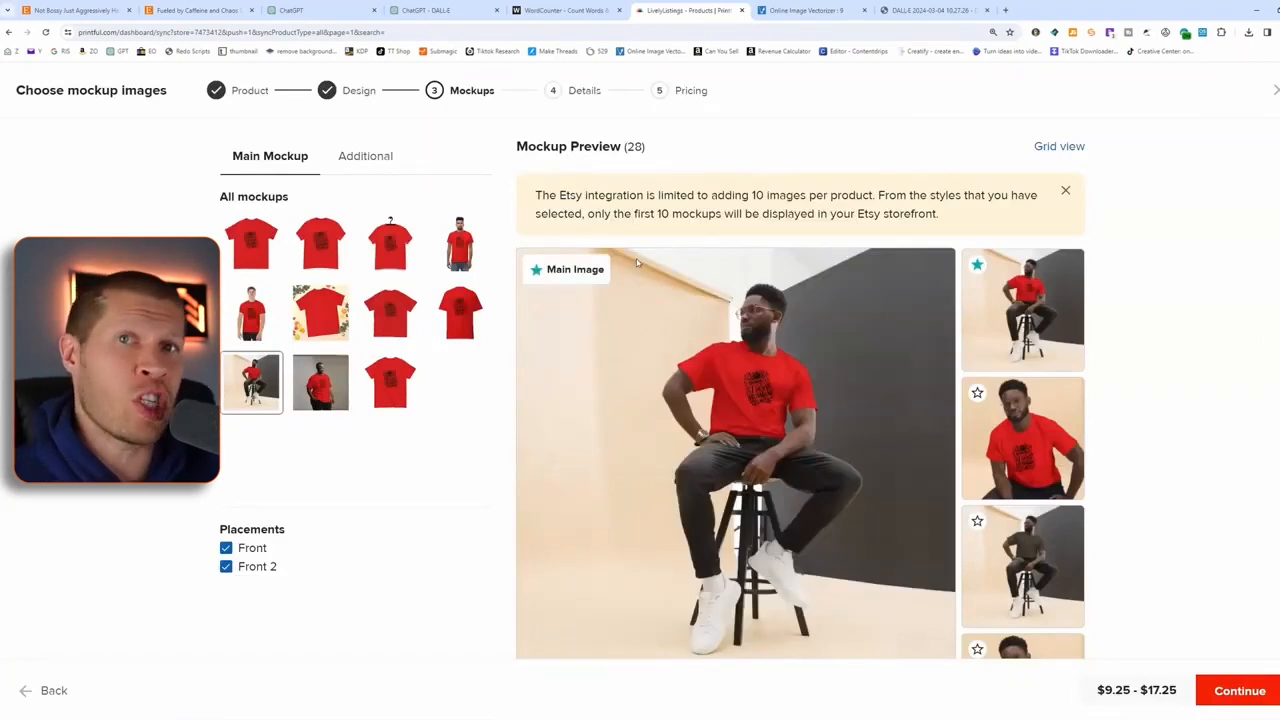
# - Choose the flat front shirt as the main mockup style
pyautogui.click(254, 255)
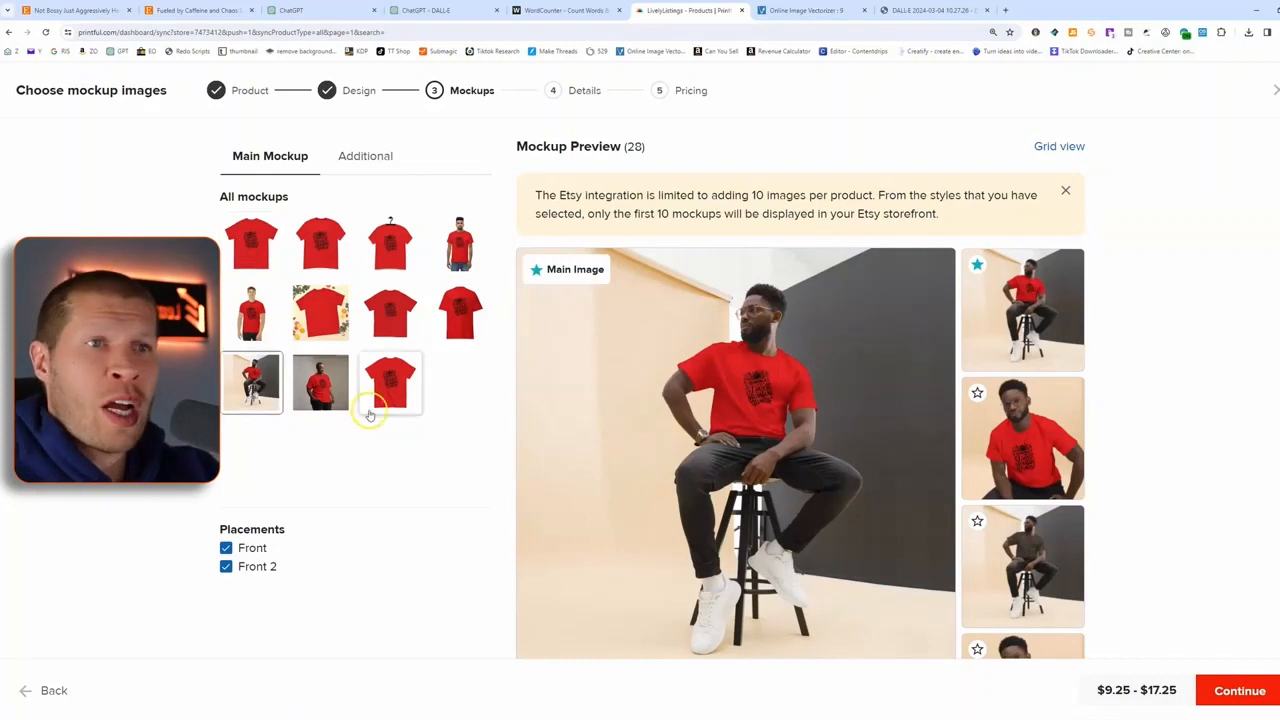
pyautogui.click(463, 319)
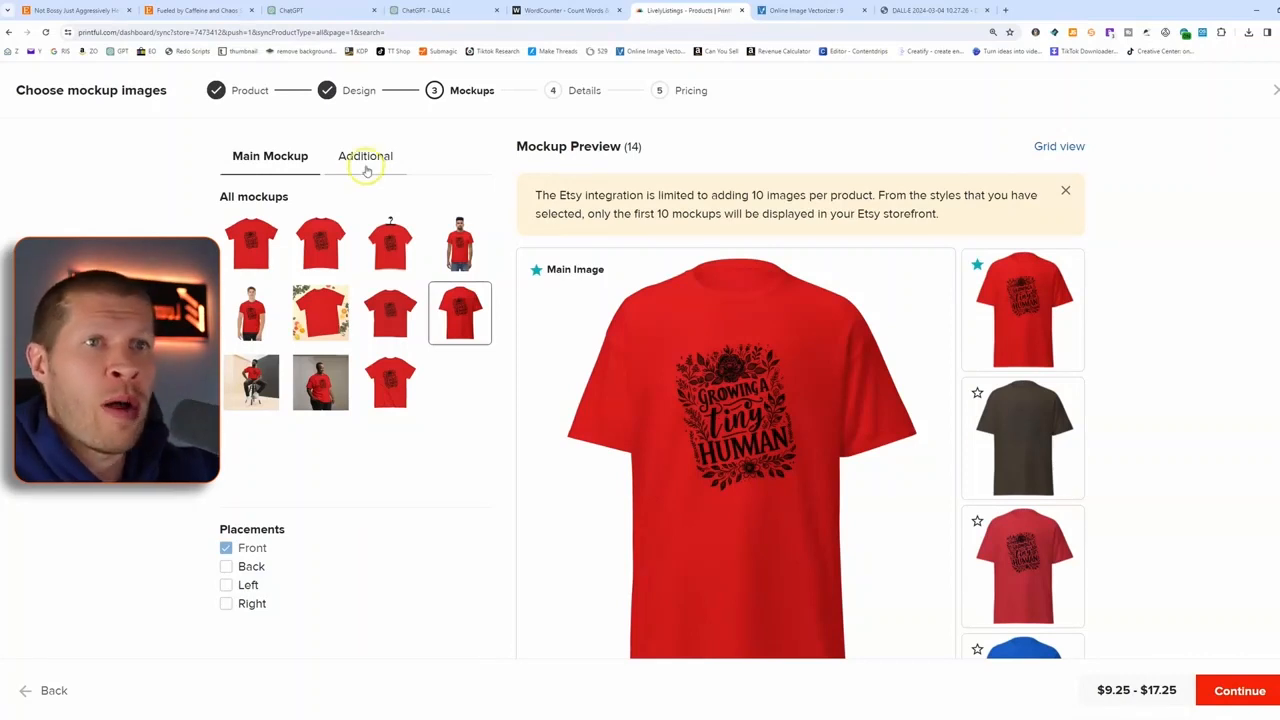
pyautogui.click(258, 258)
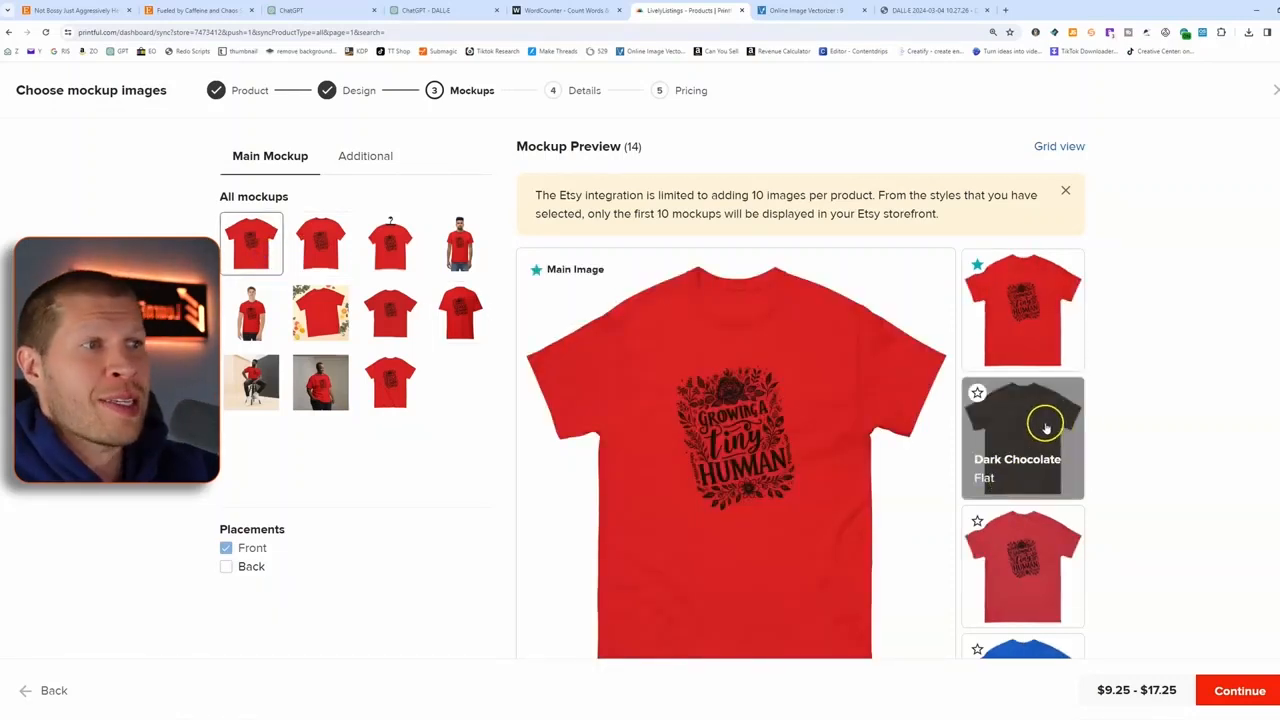
# - Make the white shirt mockup the main image and proceed to the product details
pyautogui.scroll(-5, 1066, 440)
pyautogui.scroll(-1, 1040, 446)
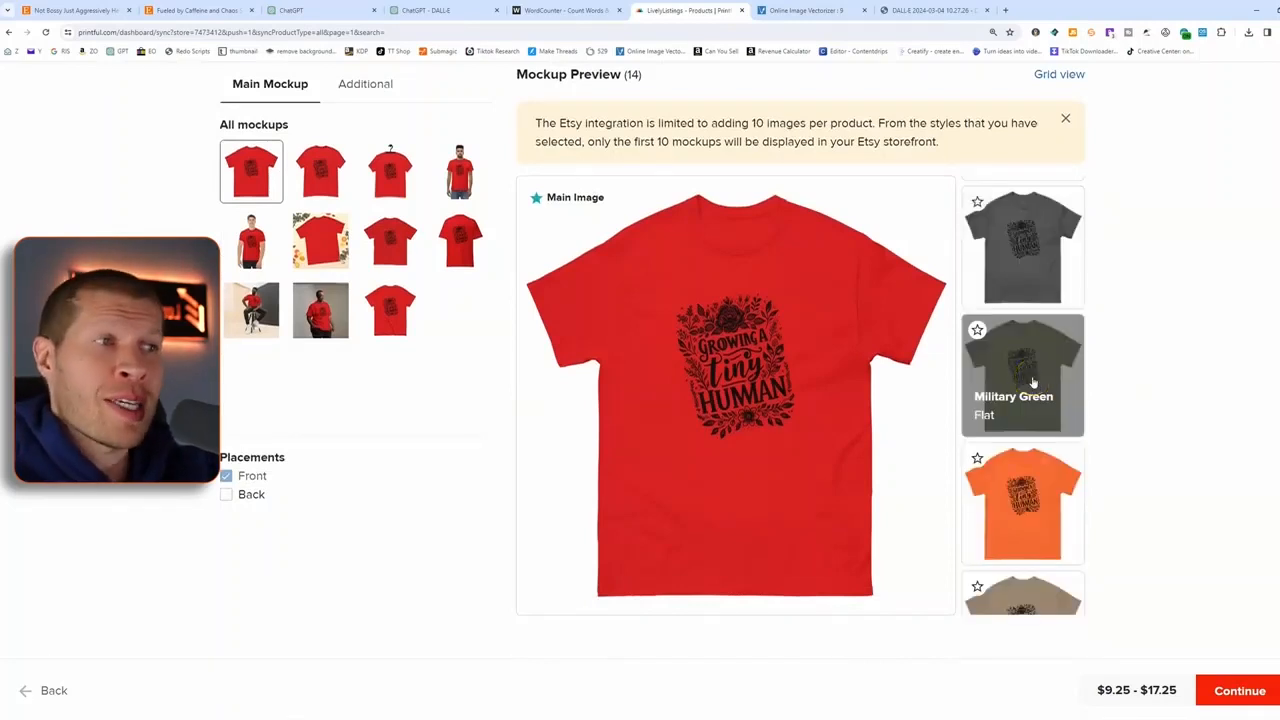
pyautogui.scroll(-5, 1023, 434)
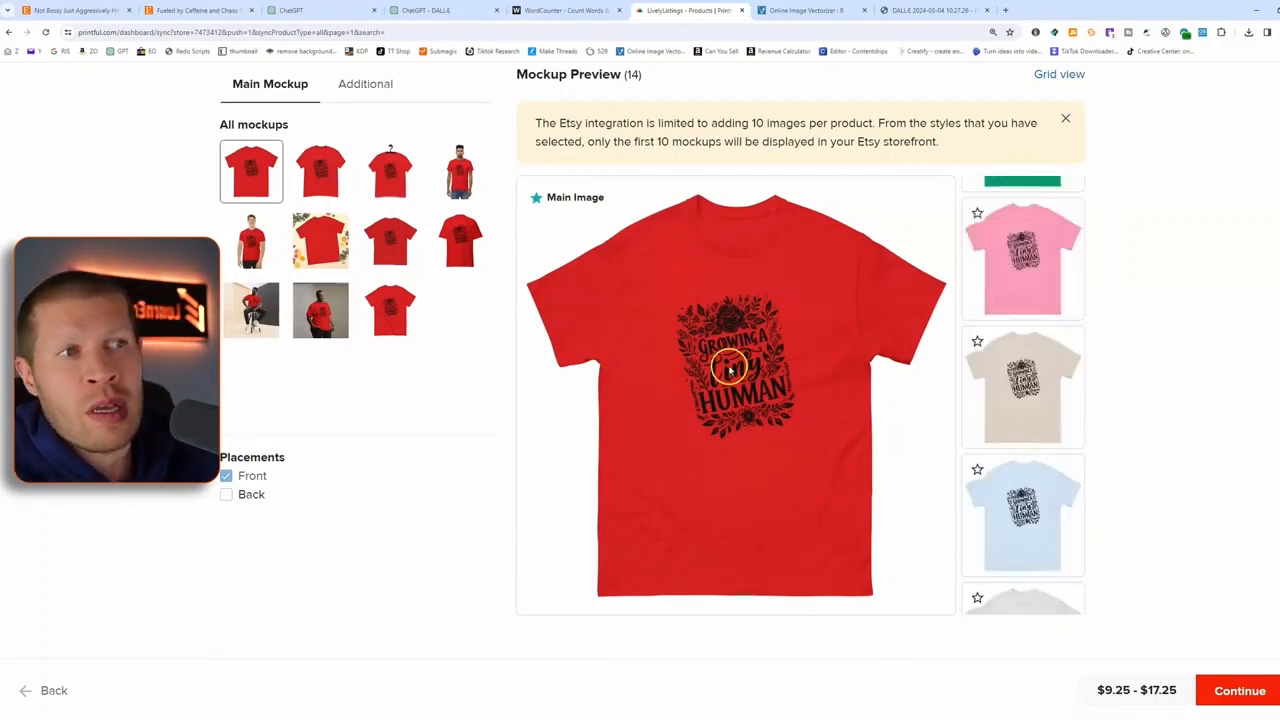
pyautogui.scroll(-3, 1037, 480)
pyautogui.scroll(-3, 1037, 488)
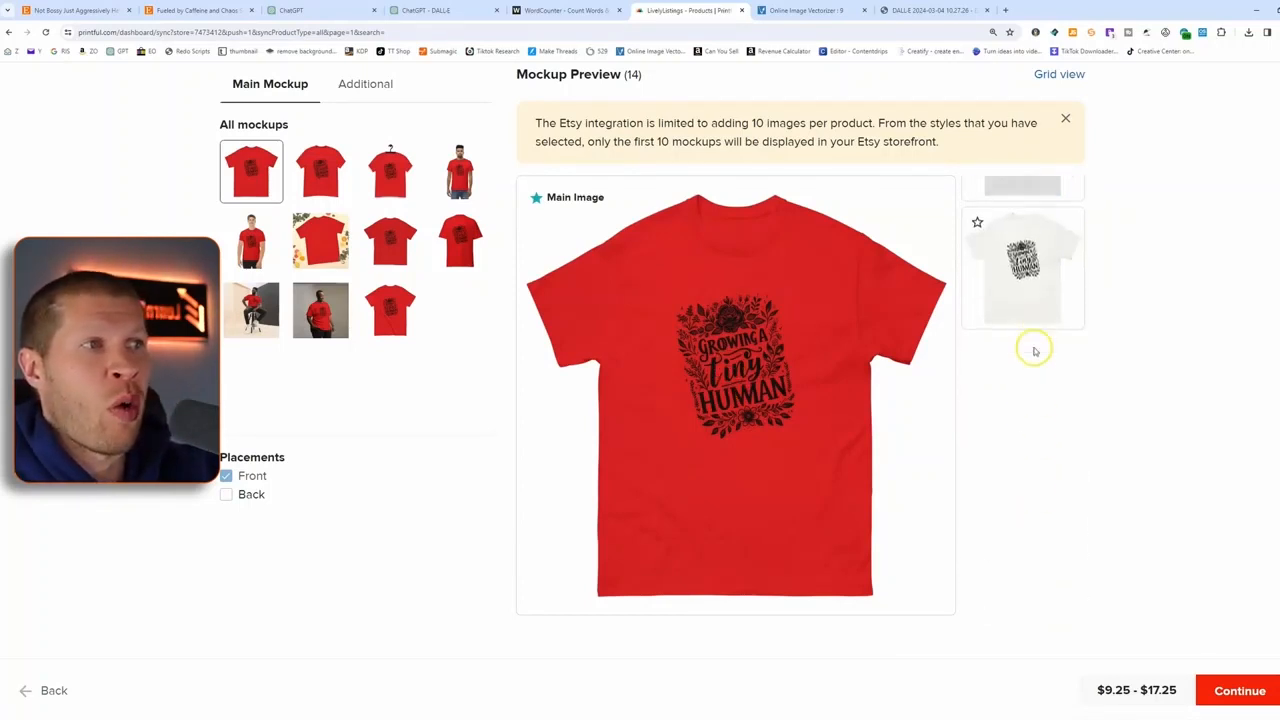
pyautogui.click(976, 222)
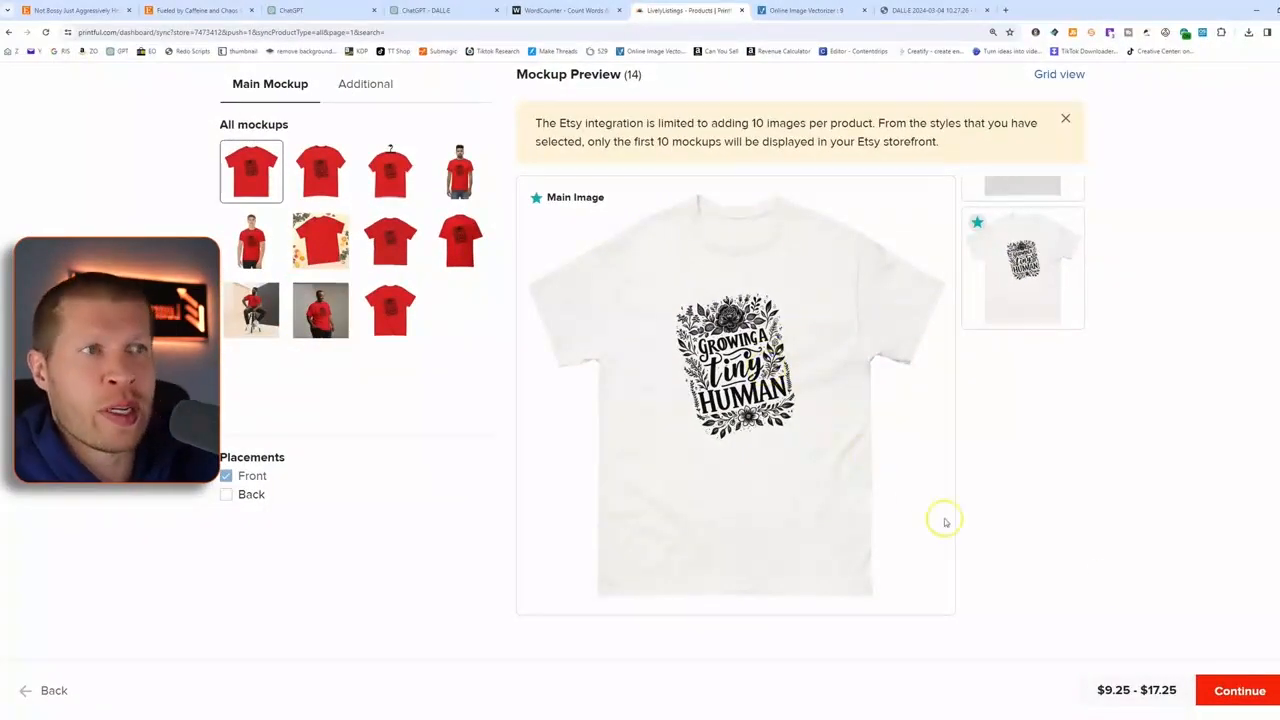
pyautogui.click(1245, 690)
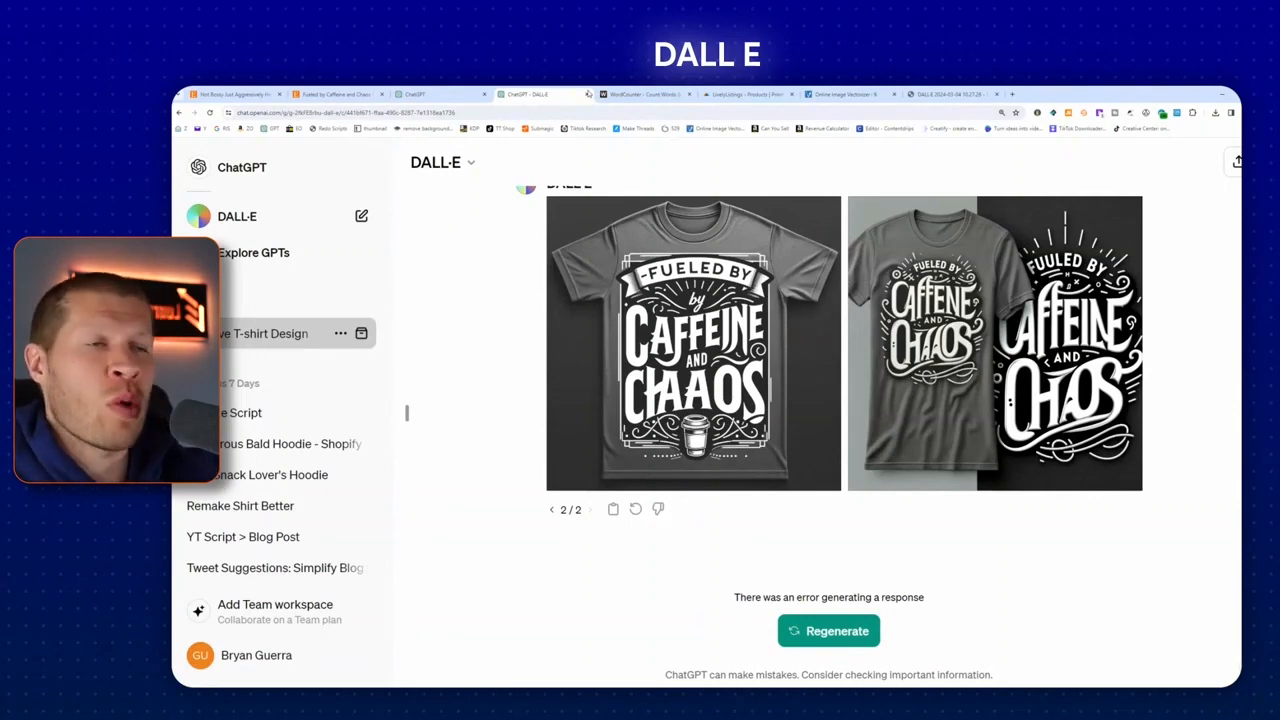
# - Close the browser tabs with DALL·E, Vectorizer and the generated DALL·E image
pyautogui.click(588, 94)
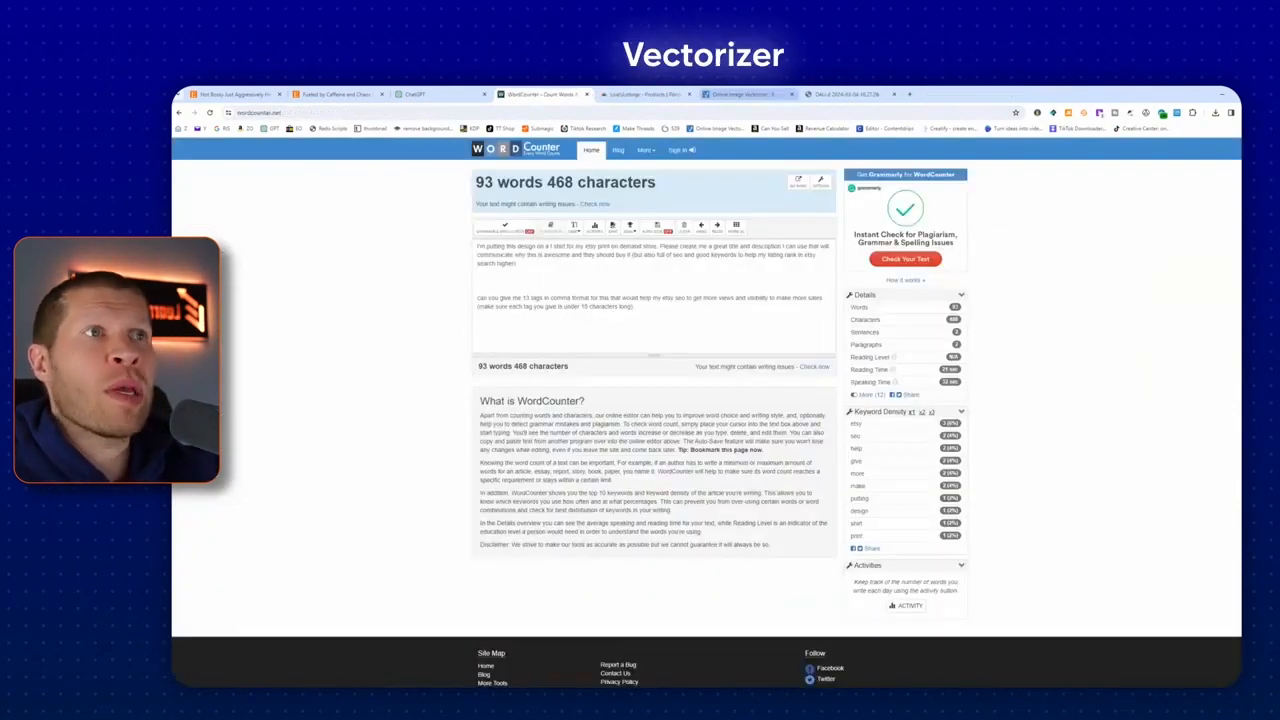
pyautogui.click(750, 94)
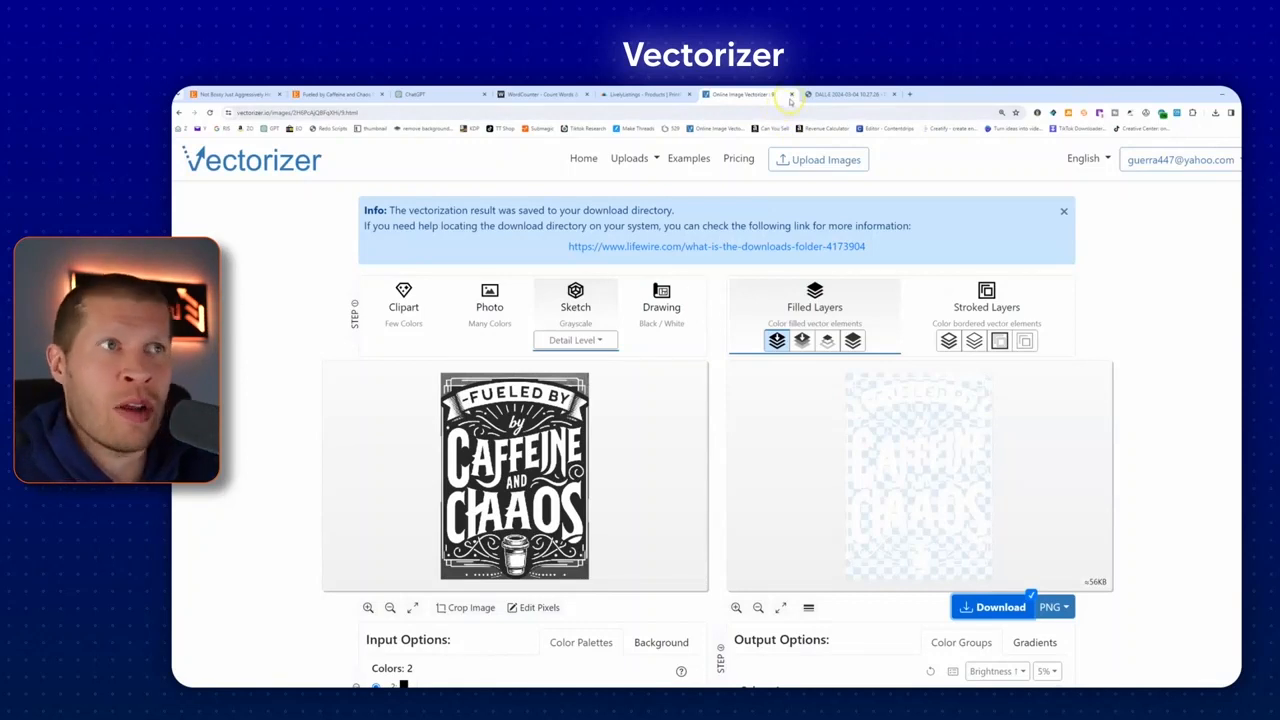
pyautogui.click(792, 96)
pyautogui.click(792, 96)
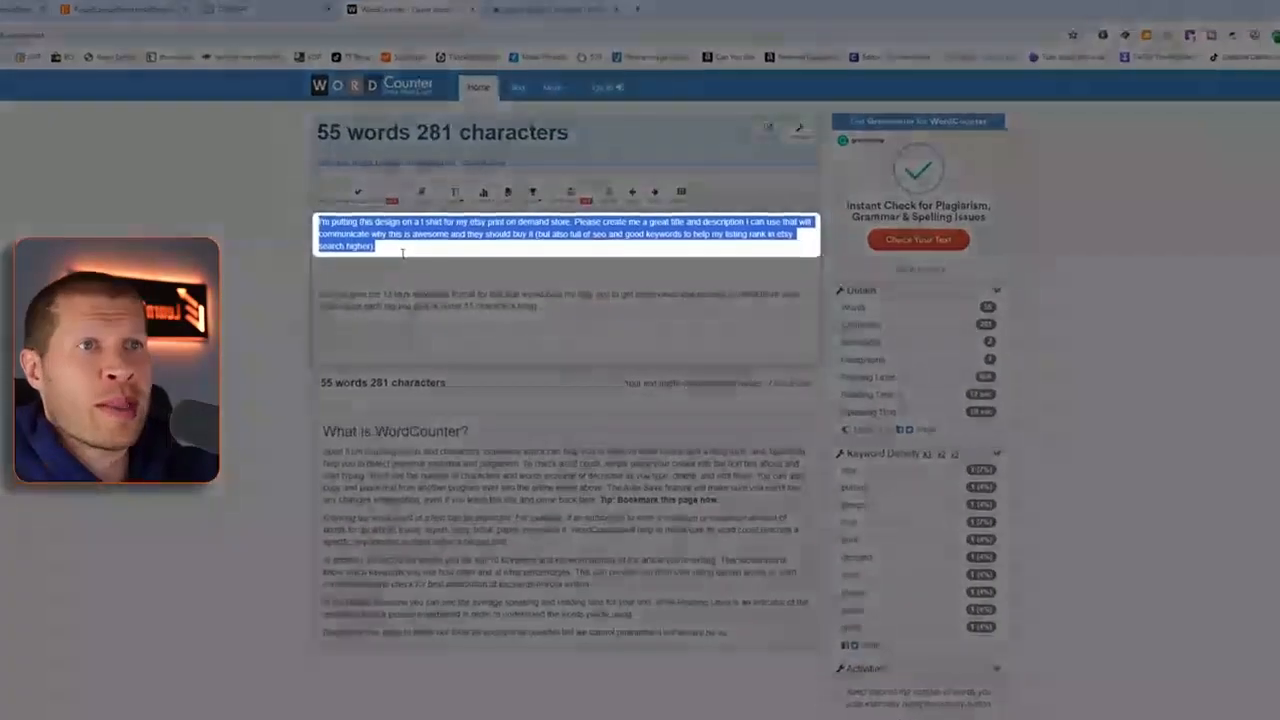
# - Copy the Etsy title and description prompt from WordCounter into a new ChatGPT message using GPT-4
pyautogui.rightClick(437, 218)
pyautogui.click(432, 303)
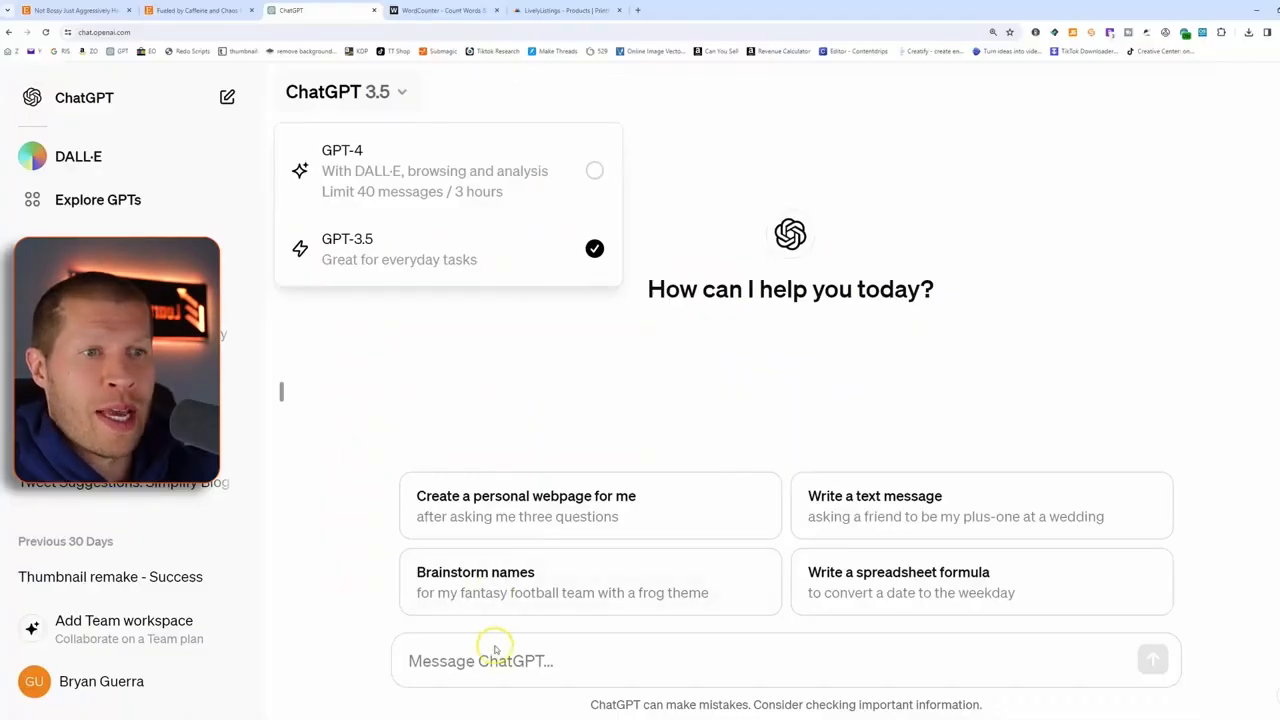
pyautogui.click(491, 648)
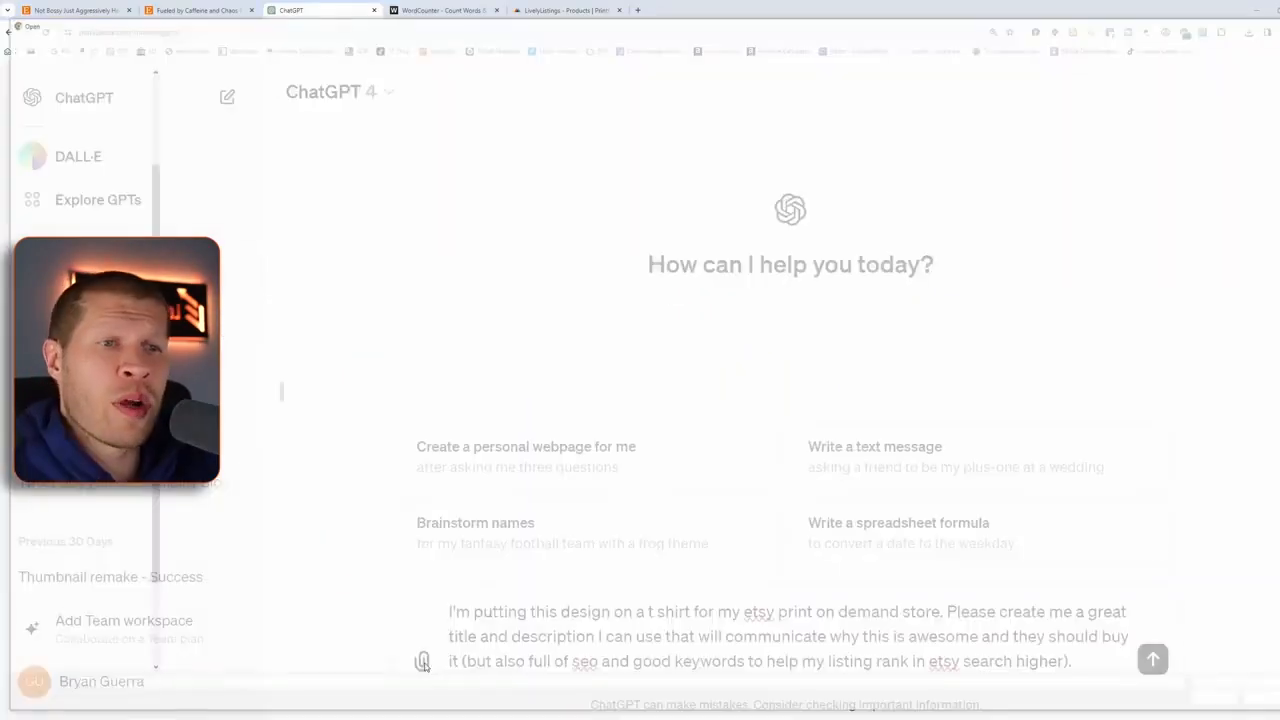
# - Attach the Growing A Tiny Human PNG named 4 to the prompt and send it
pyautogui.click(423, 662)
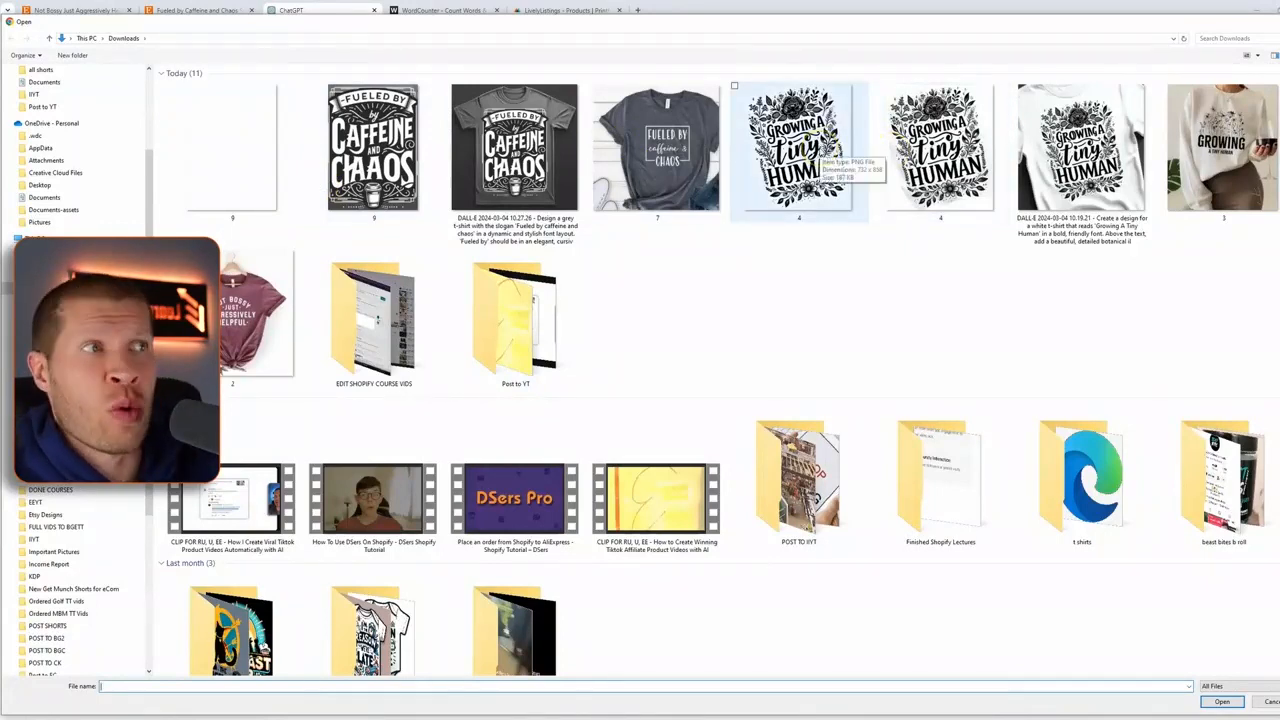
pyautogui.doubleClick(818, 152)
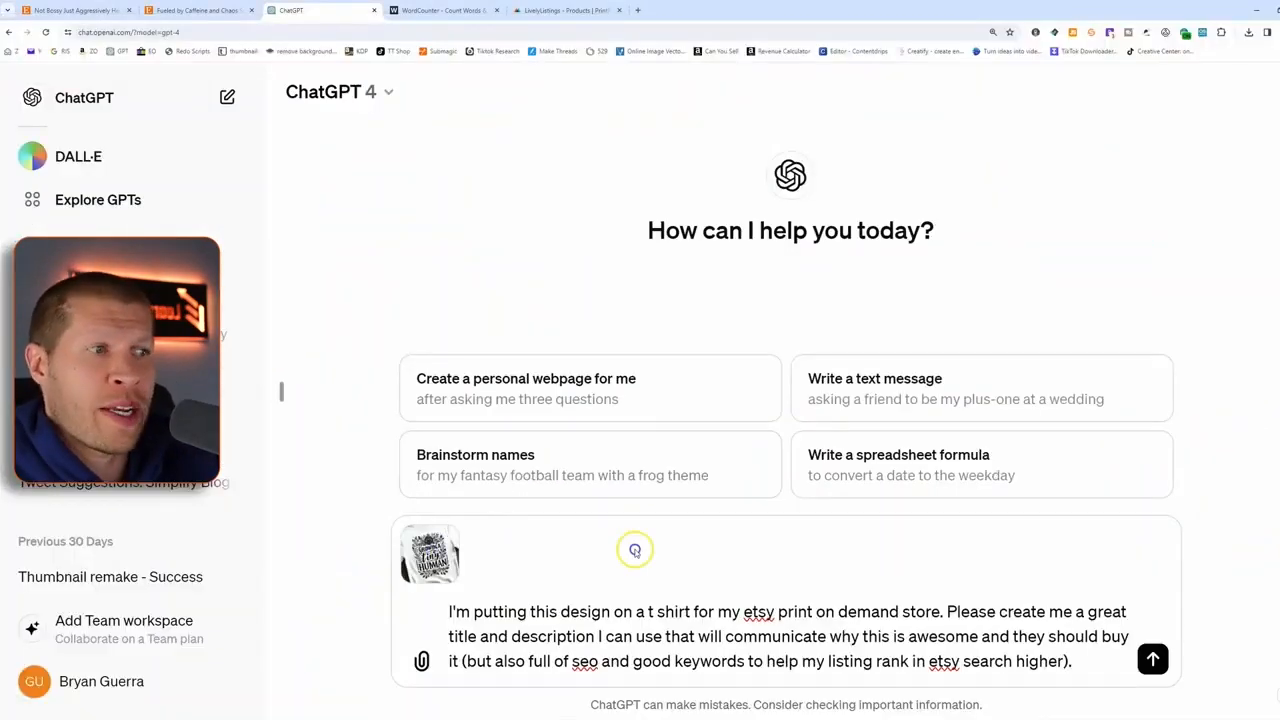
pyautogui.click(1152, 659)
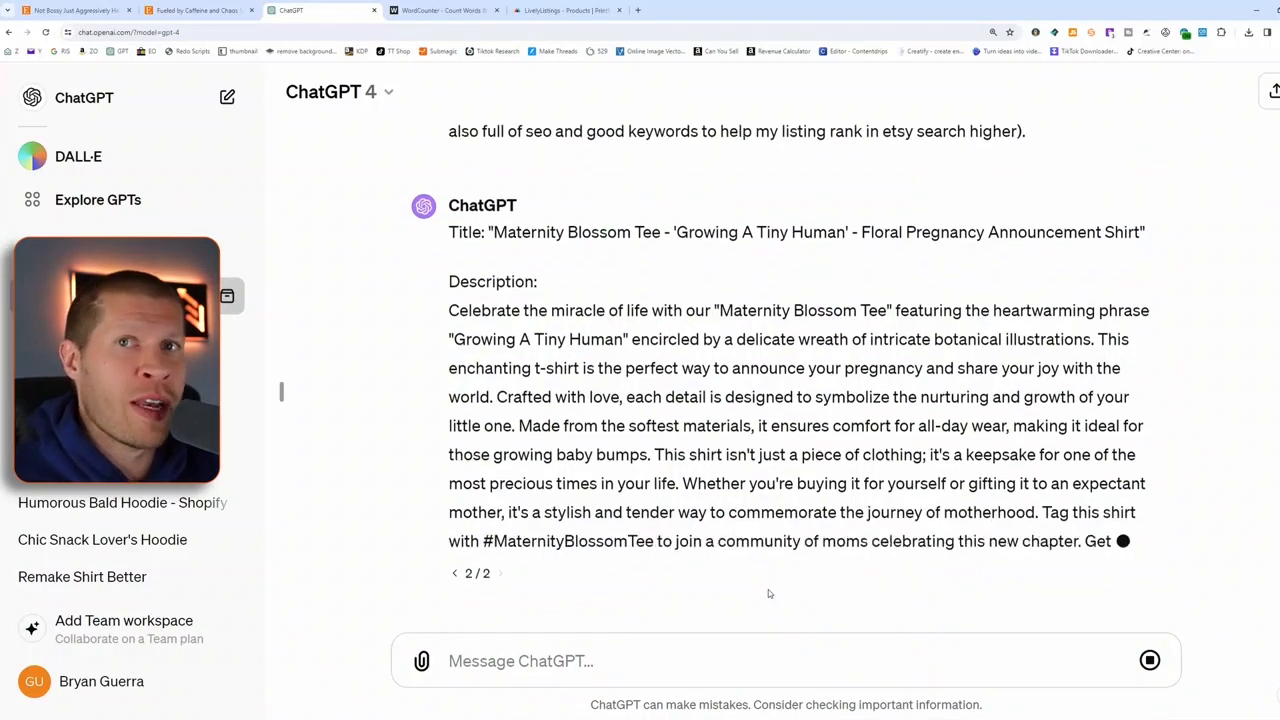
# - Replace the Printful product title with ChatGPT's "Maternity Blossom Tee - 'Growing A Tiny Human' - Floral Pregnancy Announcement Shirt"
pyautogui.scroll(3, 768, 589)
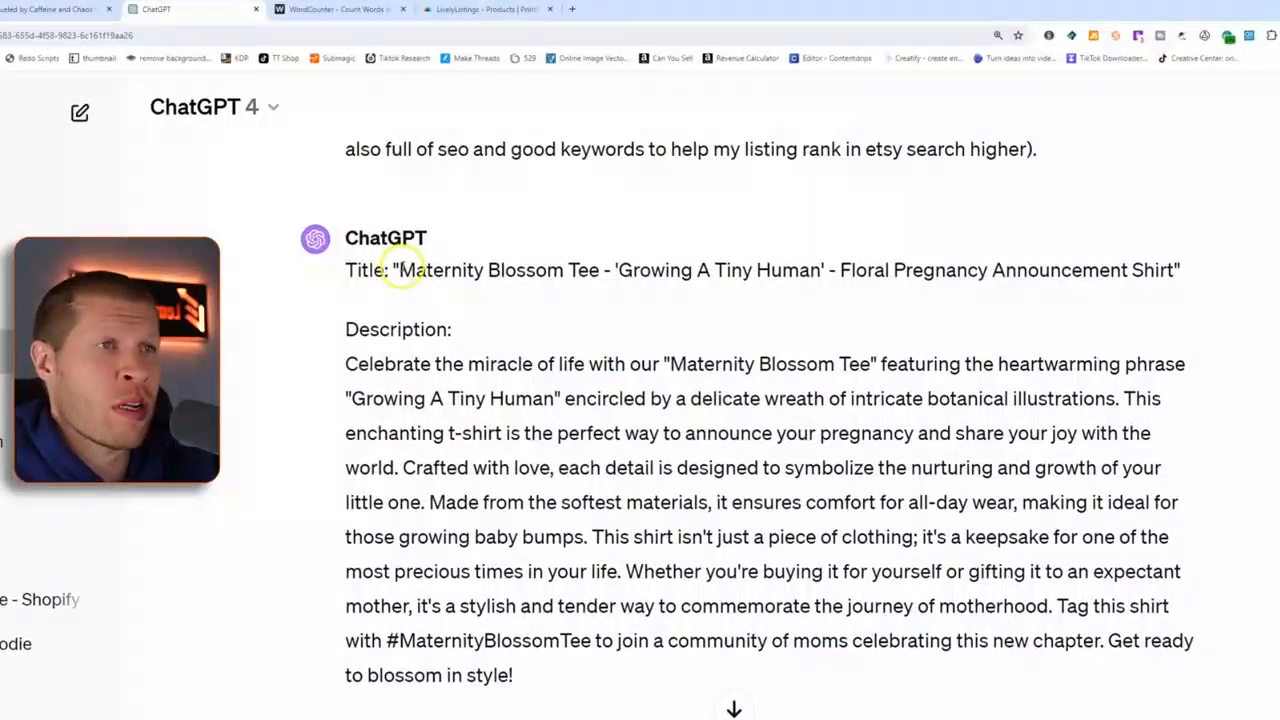
pyautogui.moveTo(400, 268); pyautogui.dragTo(1160, 270)
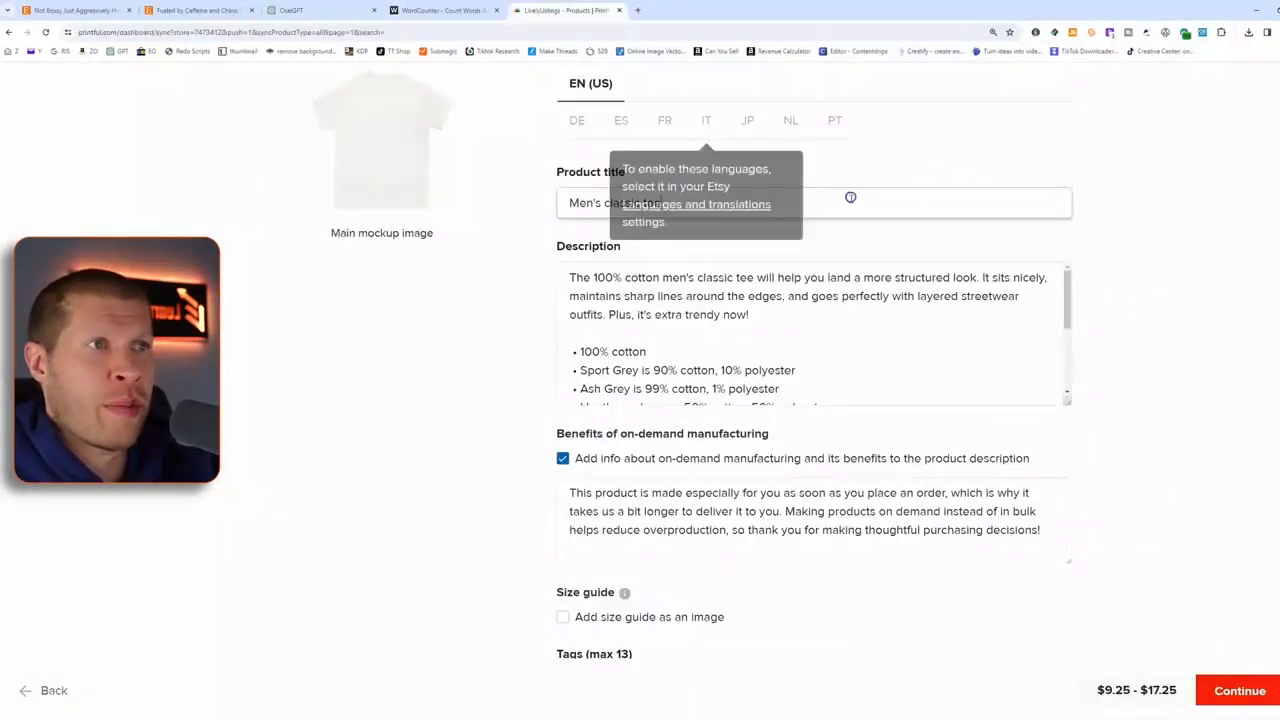
pyautogui.hotkey('ctrl', 'v')
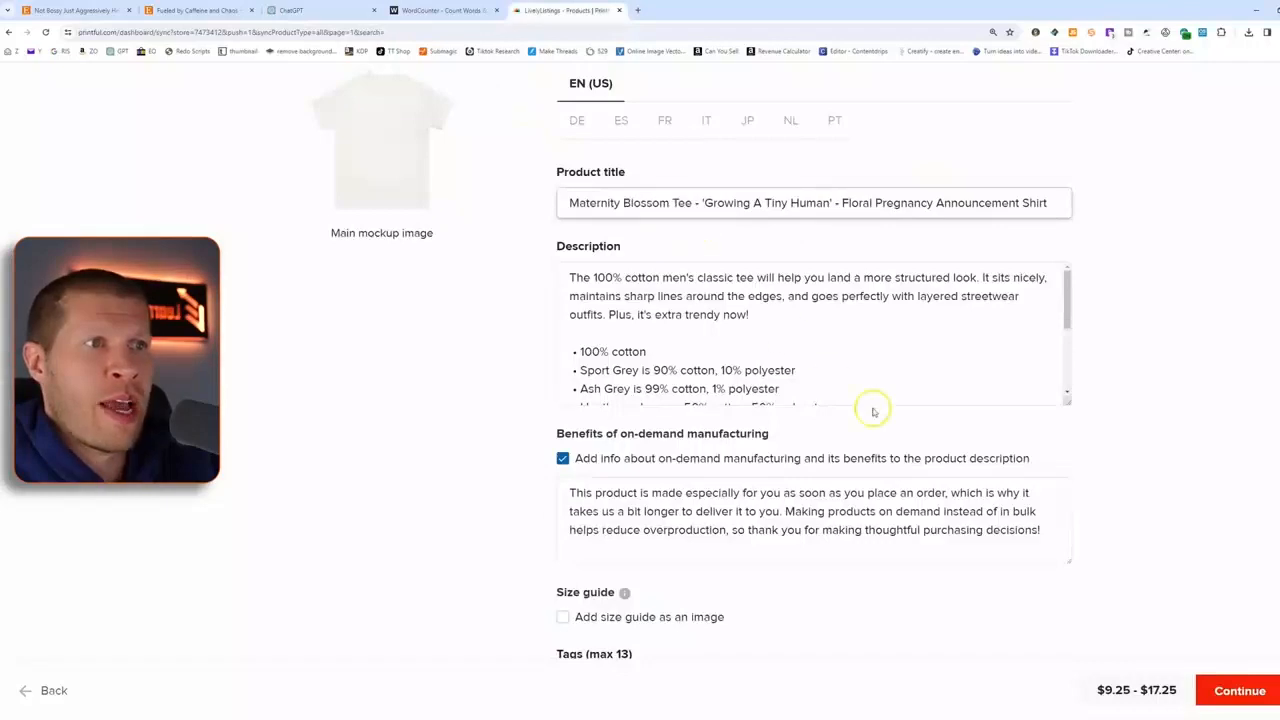
# - Copy ChatGPT's full product description and insert it above the existing fabric details in the Printful description
pyautogui.scroll(-4, 851, 363)
pyautogui.scroll(4, 808, 386)
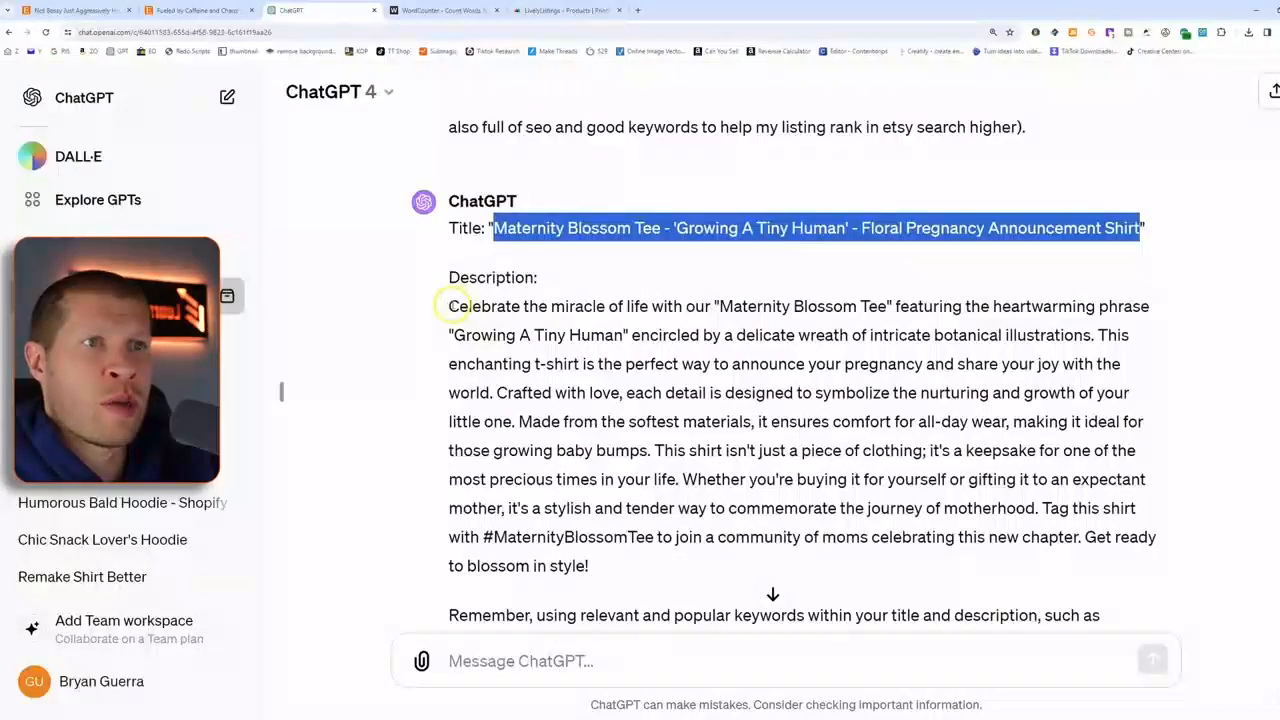
pyautogui.moveTo(449, 306); pyautogui.dragTo(600, 358)
pyautogui.scroll(-3, 630, 431)
pyautogui.rightClick(650, 284)
pyautogui.click(680, 294)
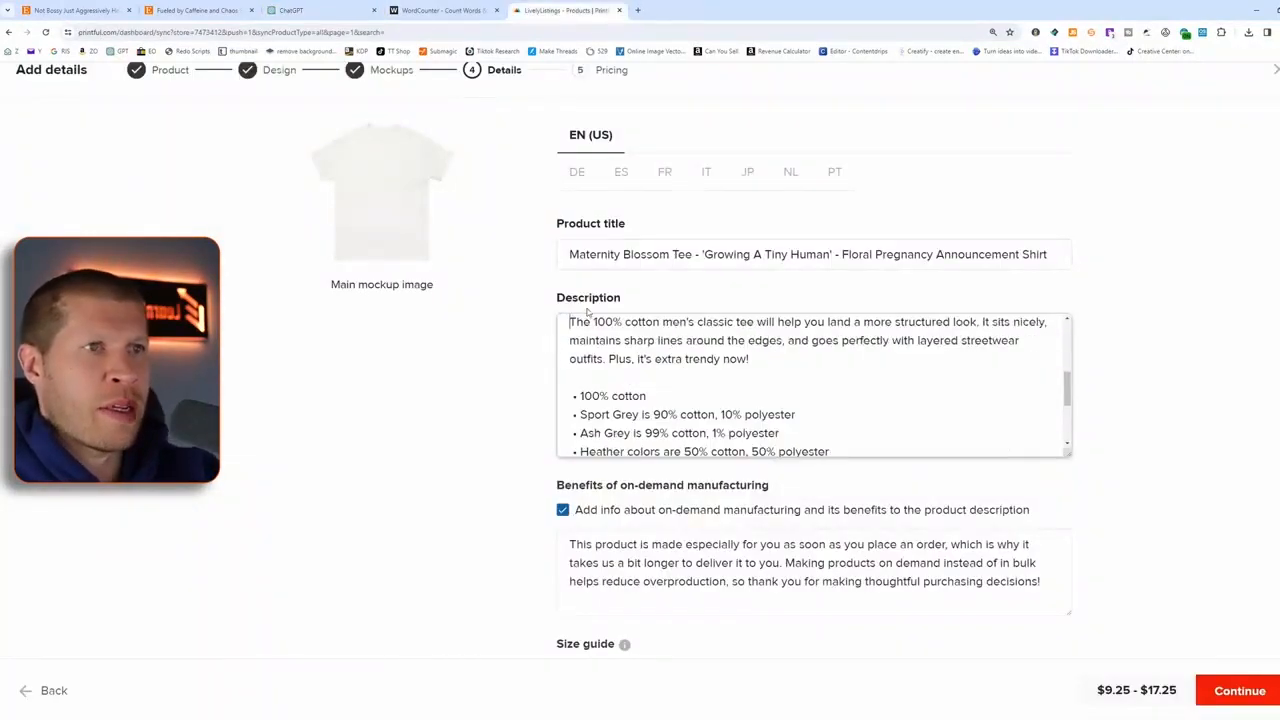
pyautogui.scroll(-1, 1183, 414)
pyautogui.scroll(-2, 734, 363)
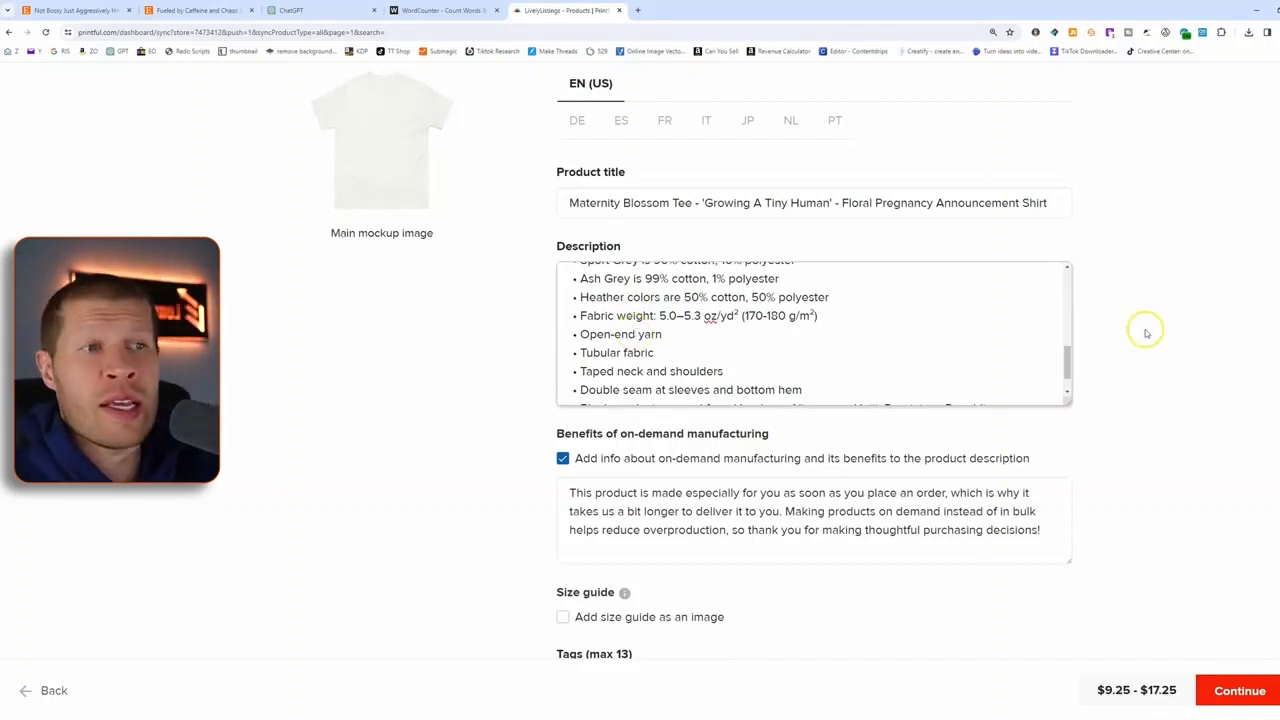
pyautogui.scroll(-2, 1154, 357)
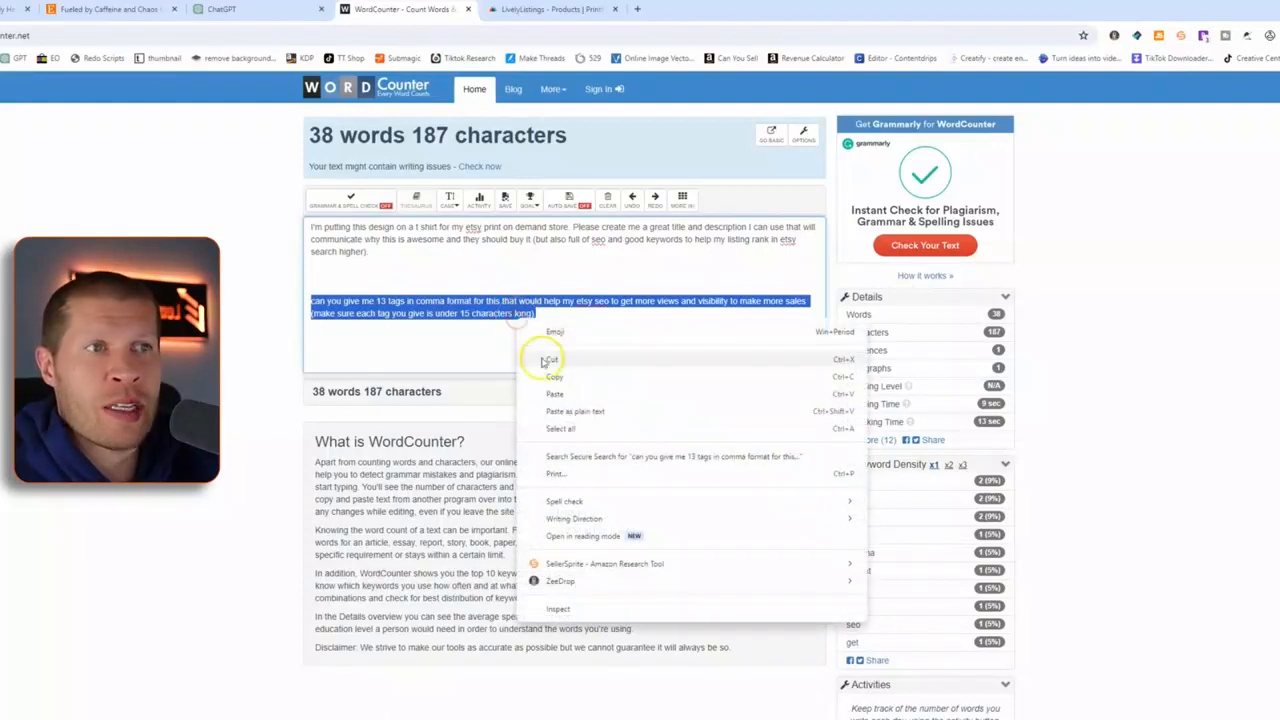
# - Copy the tag prompt from WordCounter and ask ChatGPT for 13 comma-separated Etsy SEO tags under 15 characters each
pyautogui.click(553, 376)
pyautogui.click(222, 9)
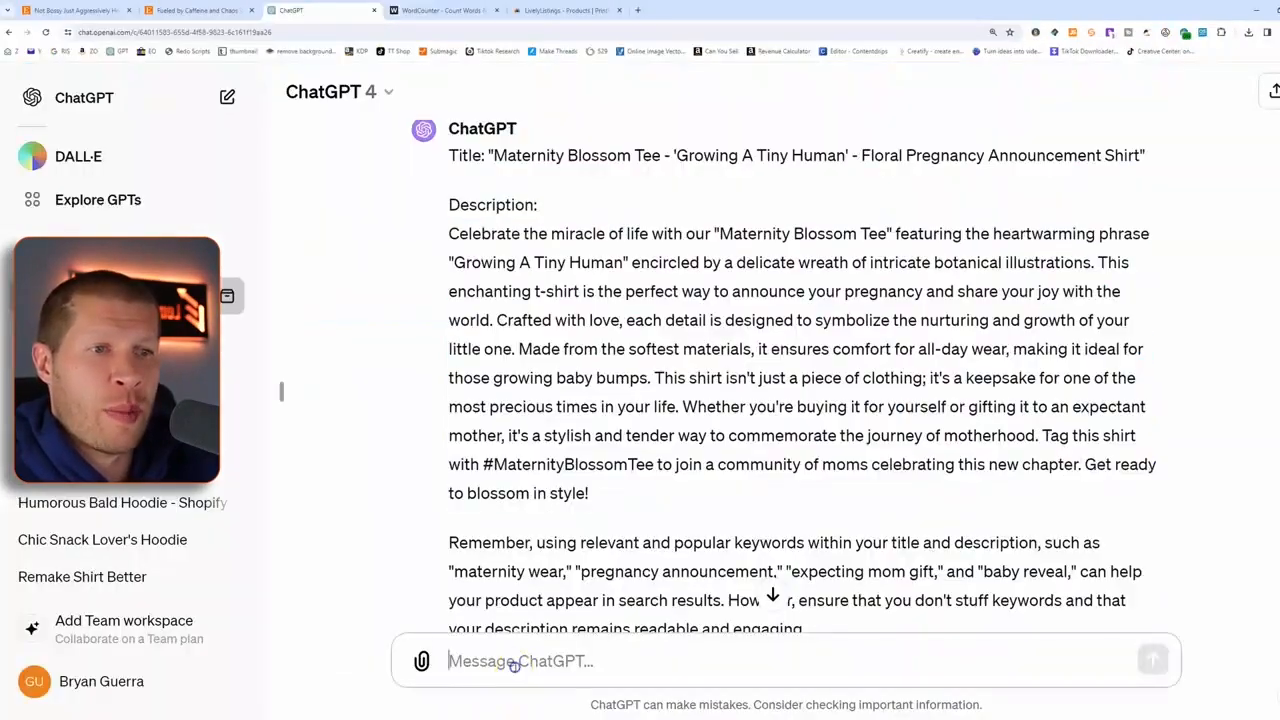
pyautogui.hotkey('ctrl', 'v')
pyautogui.press('Return')
pyautogui.click(773, 597)
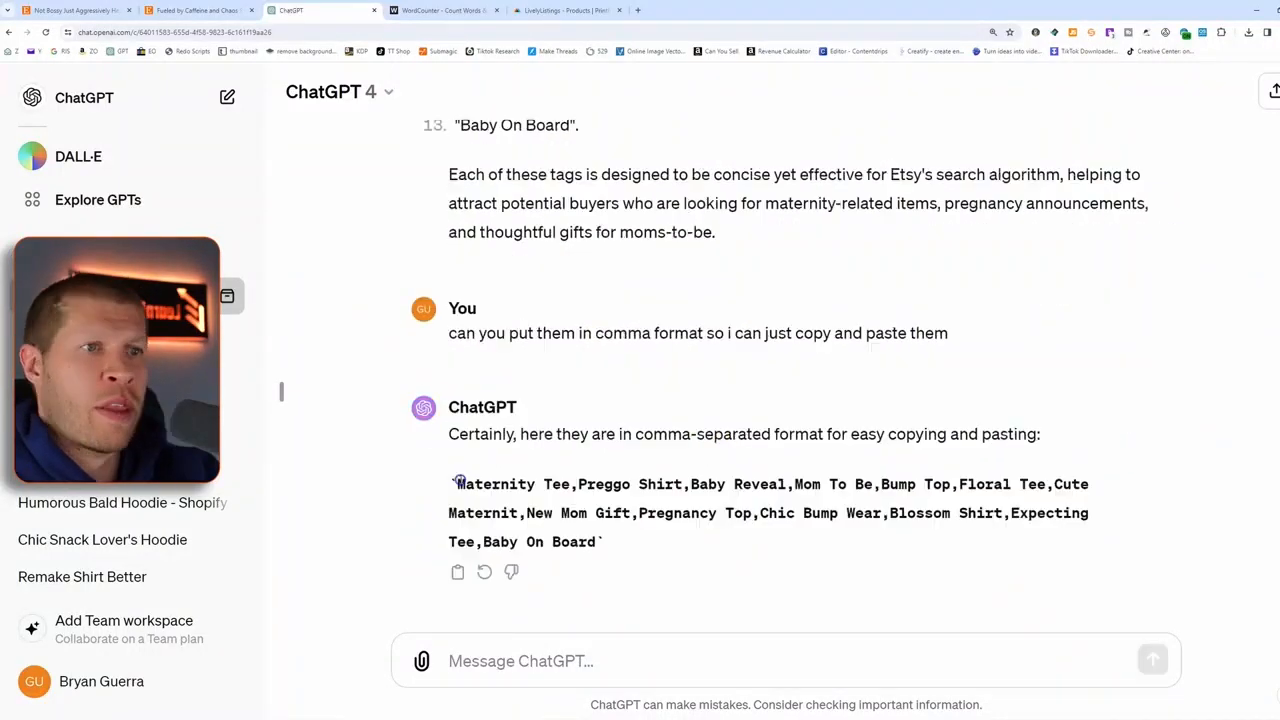
# - Copy ChatGPT's comma-separated list, from Maternity Tee to Baby On Board, into the Printful product tags and proceed to pricing
pyautogui.moveTo(456, 484); pyautogui.dragTo(580, 540)
pyautogui.click(565, 10)
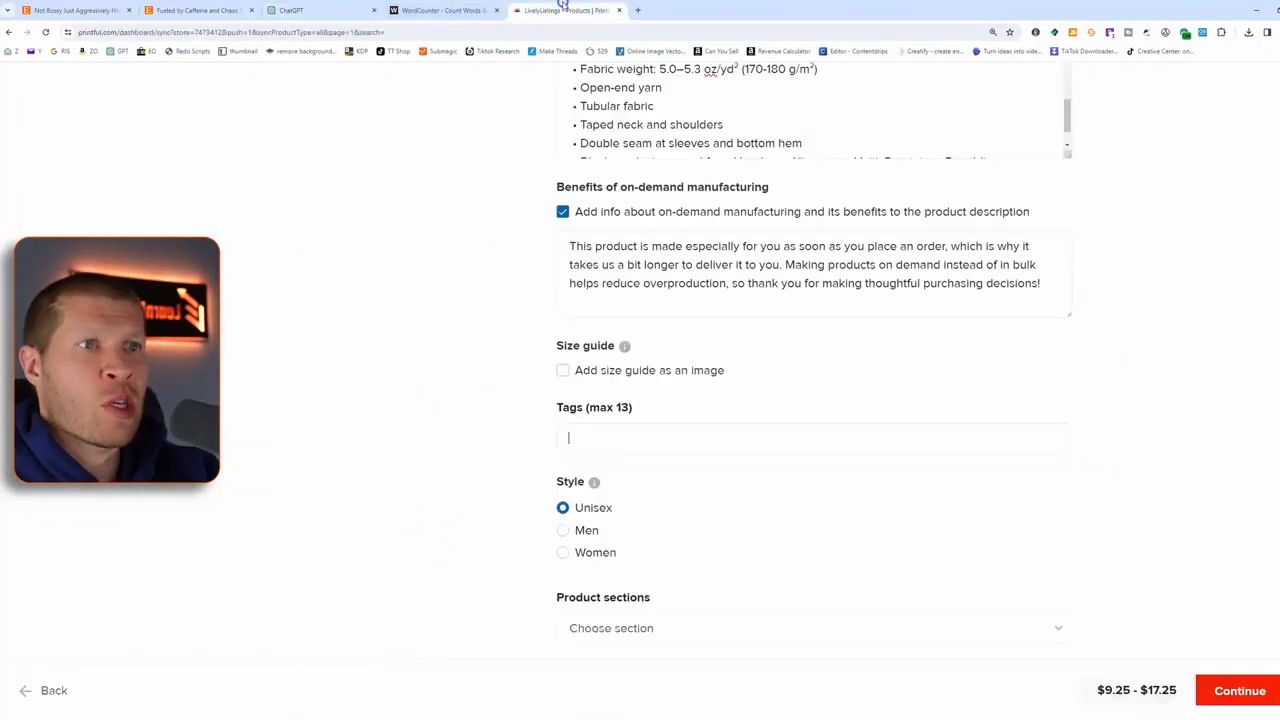
pyautogui.click(597, 446)
pyautogui.hotkey('ctrl', 'v')
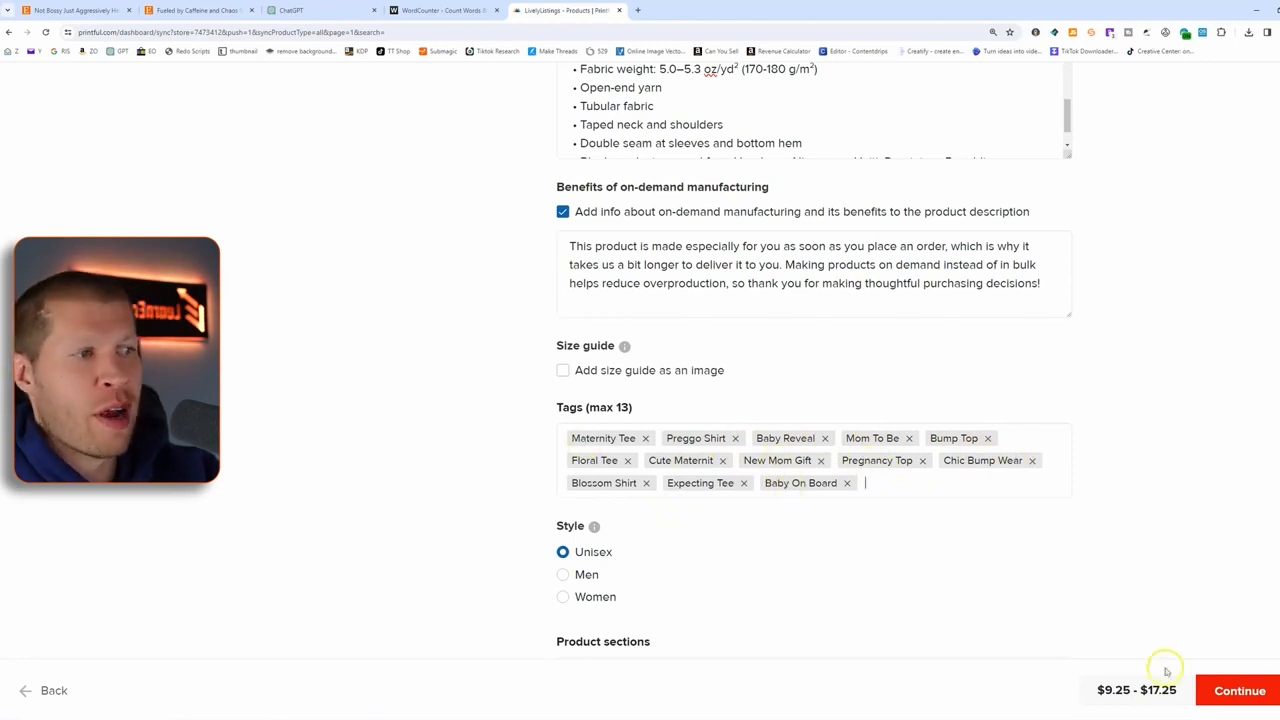
pyautogui.click(1232, 690)
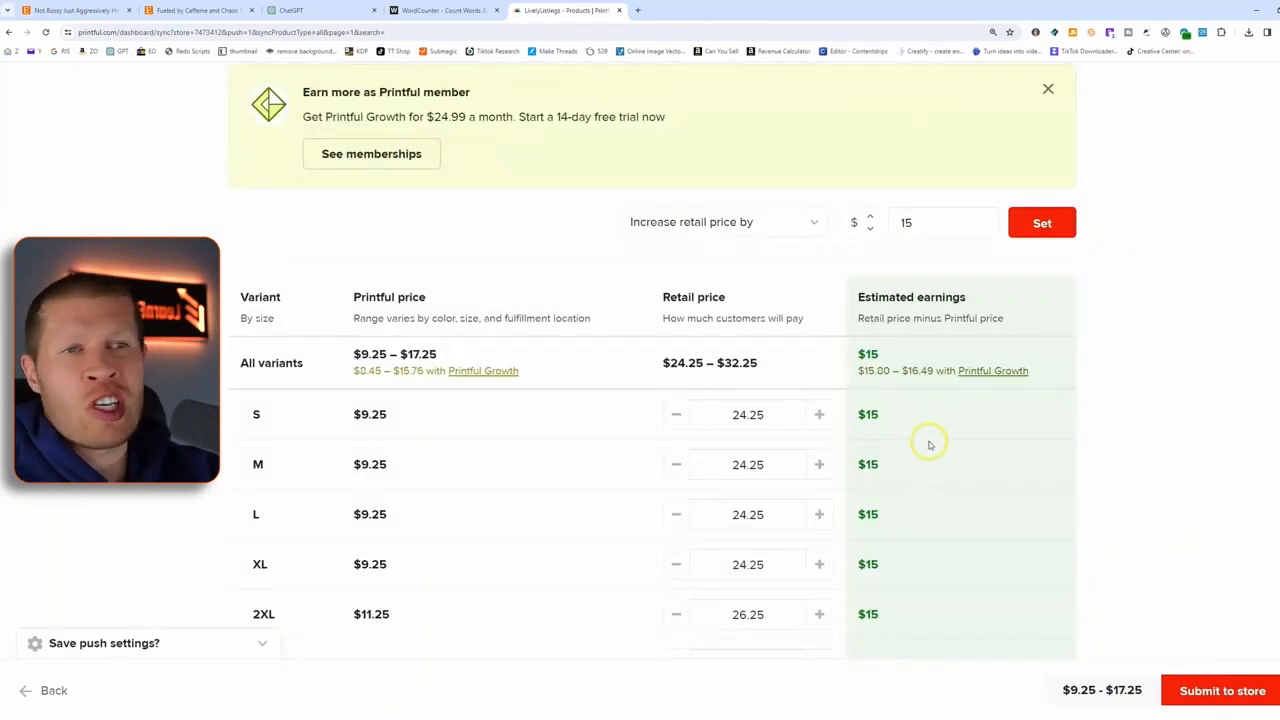